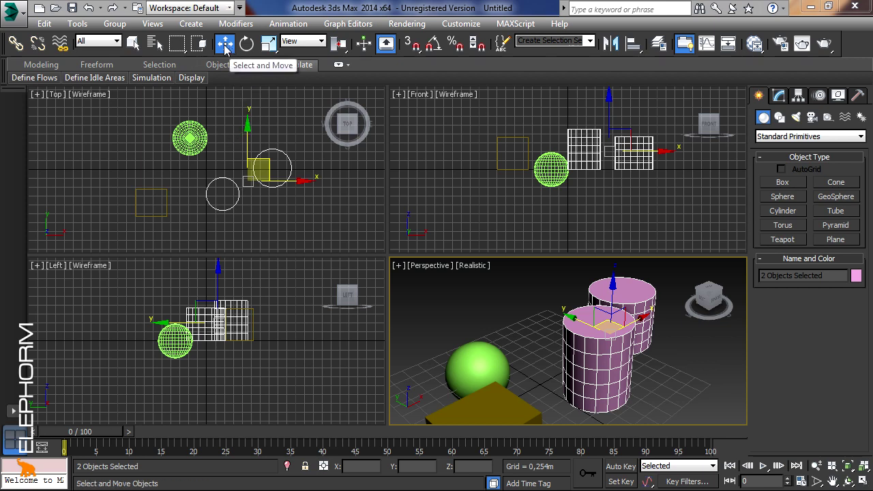
Activate Select and Move and select the sphere together with the nearer cylinder in the Top view
{"action": "left_click", "coordinate": [247, 44]}
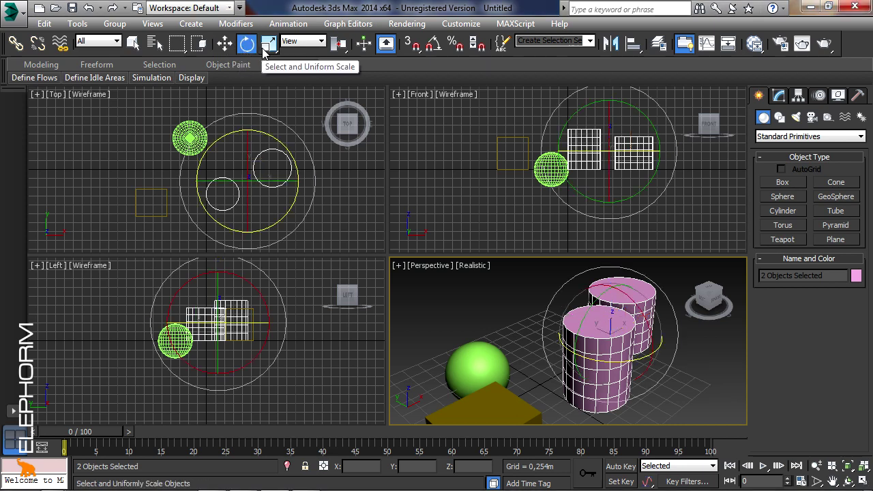
{"action": "left_click", "coordinate": [269, 44]}
{"action": "left_click", "coordinate": [226, 44]}
{"action": "left_click", "coordinate": [232, 109]}
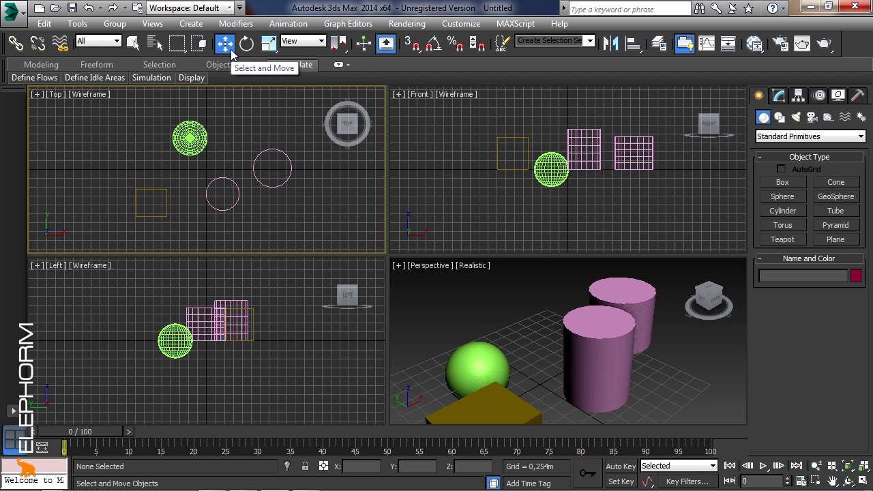
{"action": "left_click", "coordinate": [197, 132]}
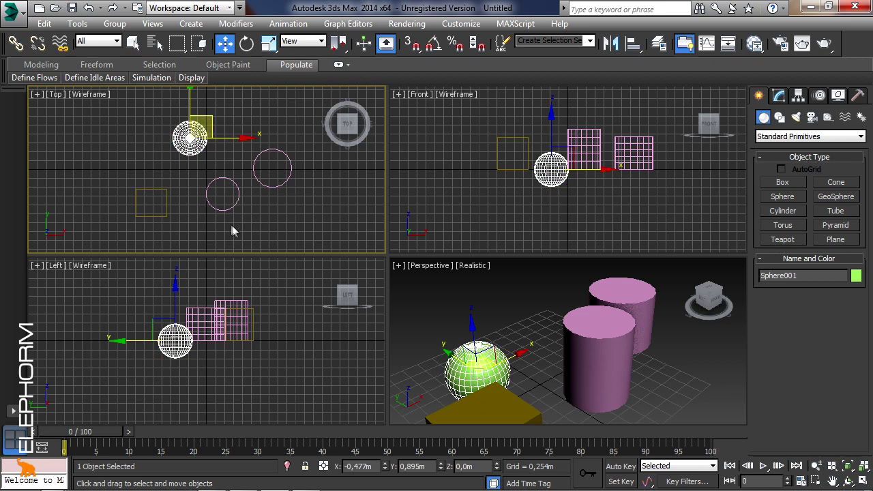
{"action": "left_click_drag", "start_coordinate": [228, 220], "coordinate": [192, 130]}
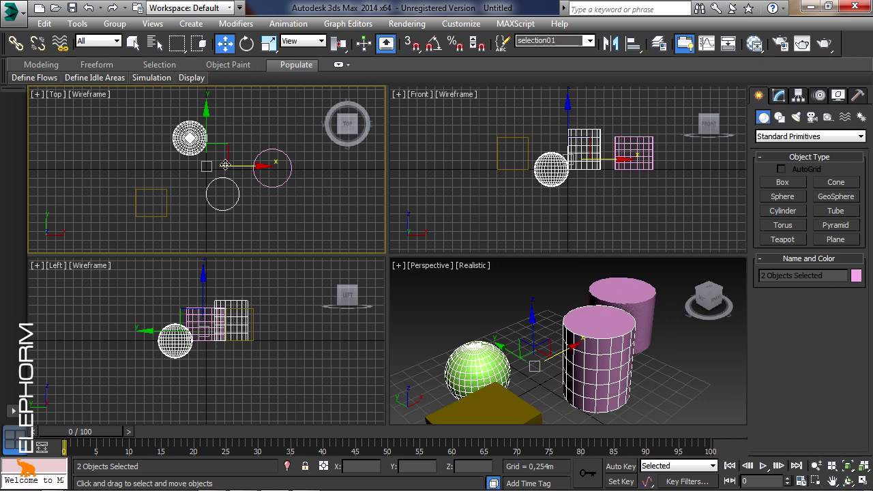
Move the selected sphere and cylinder across the ground in the Top view and raise them vertically in the Front view
{"action": "left_click_drag", "start_coordinate": [229, 155], "coordinate": [231, 179]}
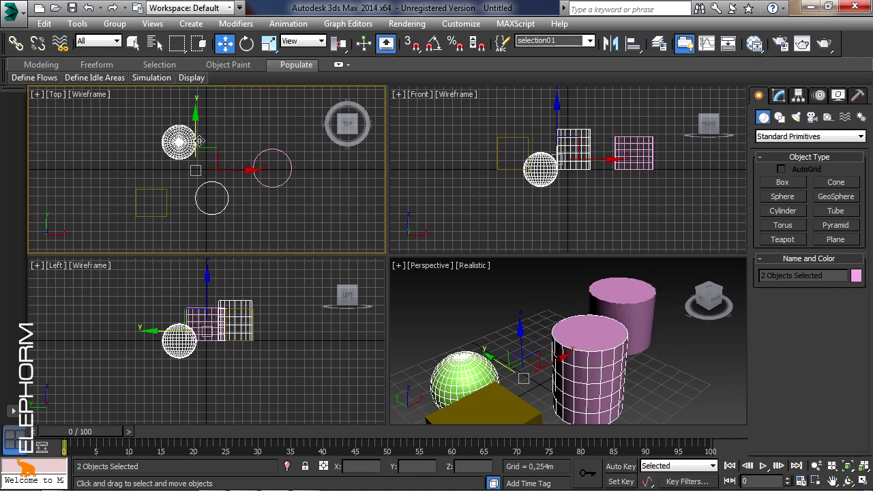
{"action": "mouse_move", "coordinate": [195, 127]}
{"action": "left_mouse_down"}
{"action": "mouse_move", "coordinate": [195, 160]}
{"action": "mouse_move", "coordinate": [196, 121]}
{"action": "mouse_move", "coordinate": [196, 137]}
{"action": "left_mouse_up"}
{"action": "middle_click", "coordinate": [559, 206]}
{"action": "middle_click_drag", "start_coordinate": [558, 205], "coordinate": [553, 250]}
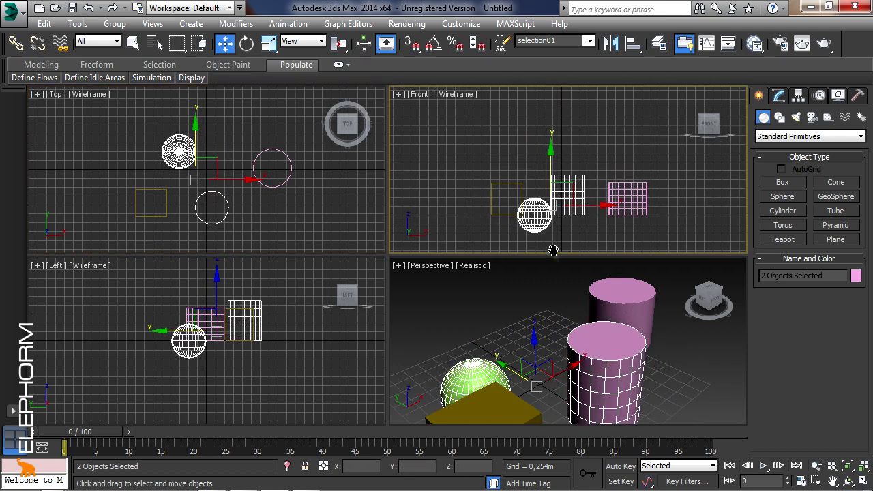
{"action": "left_click_drag", "start_coordinate": [544, 190], "coordinate": [547, 158]}
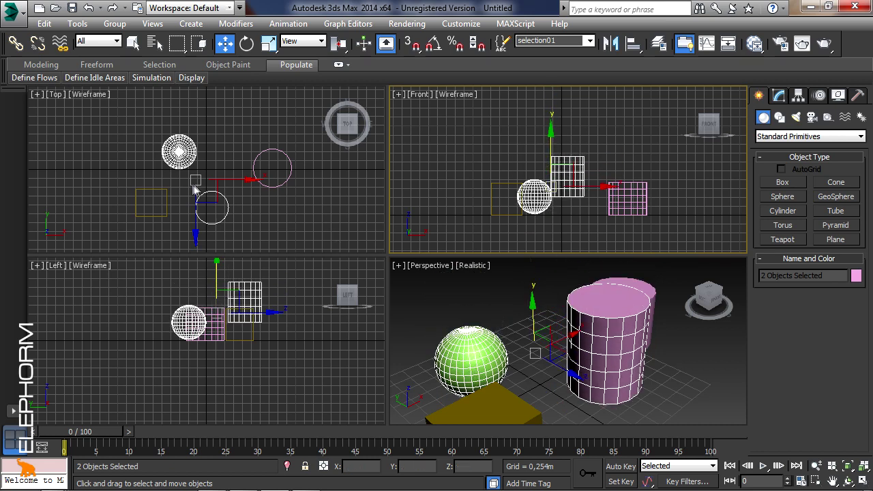
Make the Perspective viewport active and maximize it, keeping the sphere and cylinder selected
{"action": "right_click", "coordinate": [463, 290]}
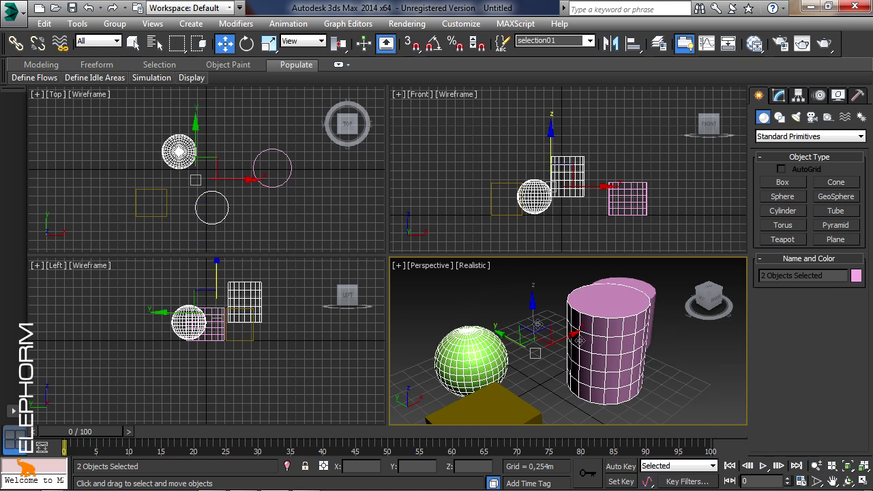
{"action": "left_click", "coordinate": [864, 482]}
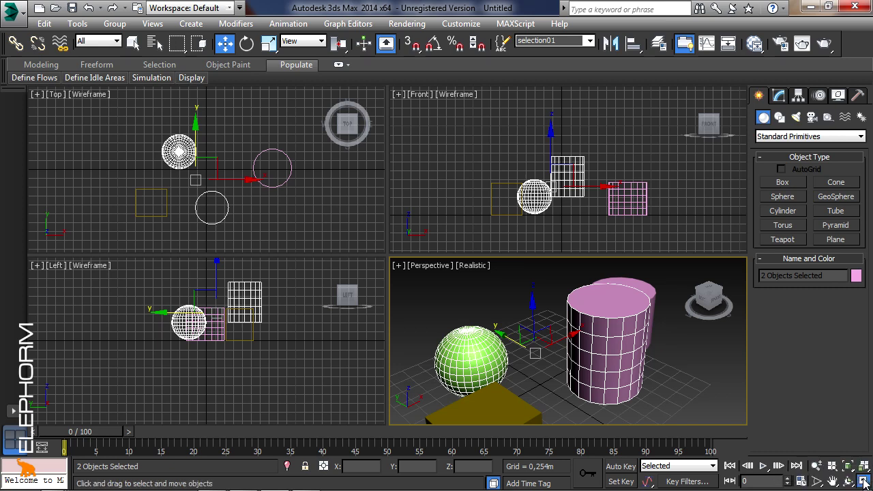
{"action": "key", "text": "alt+w"}
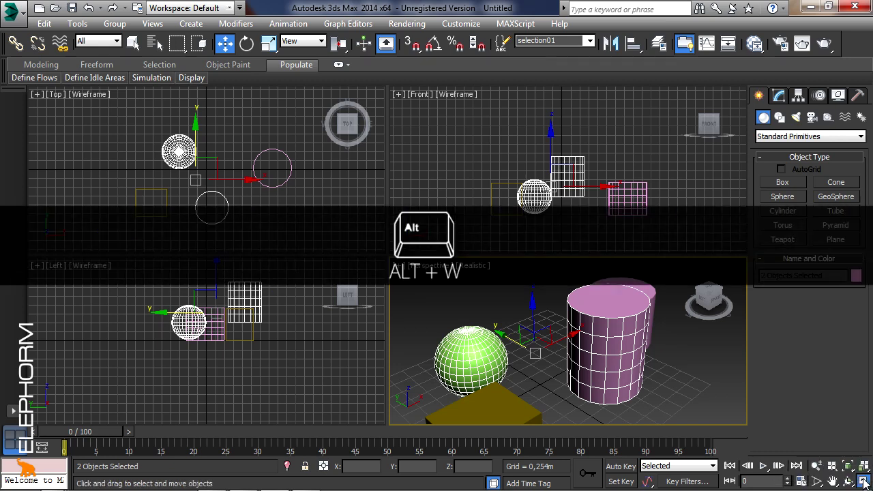
{"action": "left_click", "coordinate": [865, 483]}
Reposition the selected sphere and cylinder in the Perspective view using two-axis and free movement
{"action": "left_click_drag", "start_coordinate": [314, 252], "coordinate": [292, 245]}
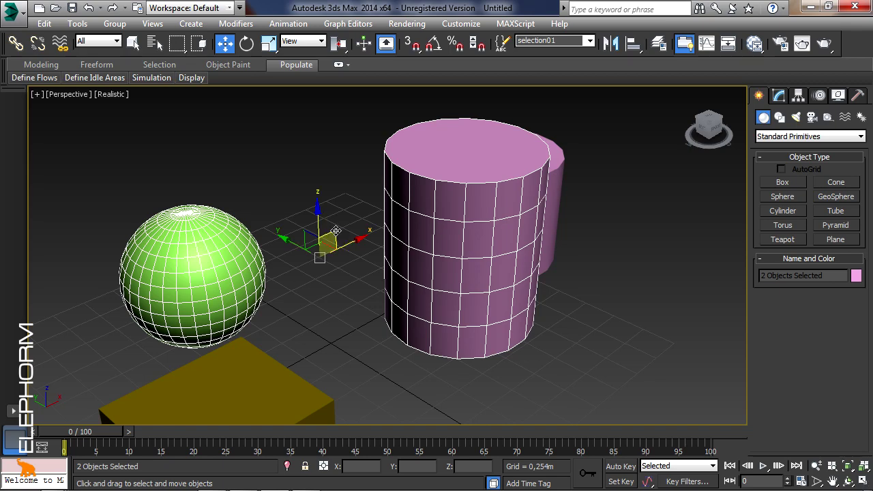
{"action": "left_click_drag", "start_coordinate": [337, 230], "coordinate": [356, 253]}
{"action": "left_click_drag", "start_coordinate": [436, 308], "coordinate": [476, 320]}
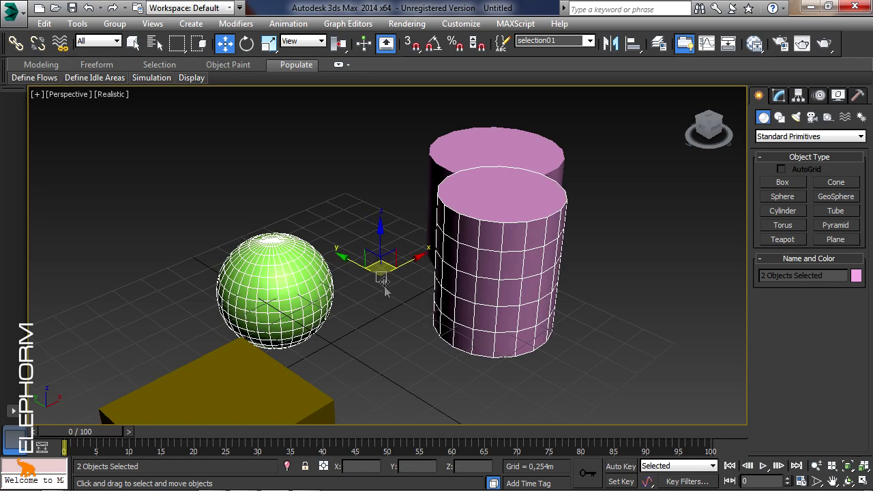
{"action": "left_click_drag", "start_coordinate": [384, 276], "coordinate": [406, 259]}
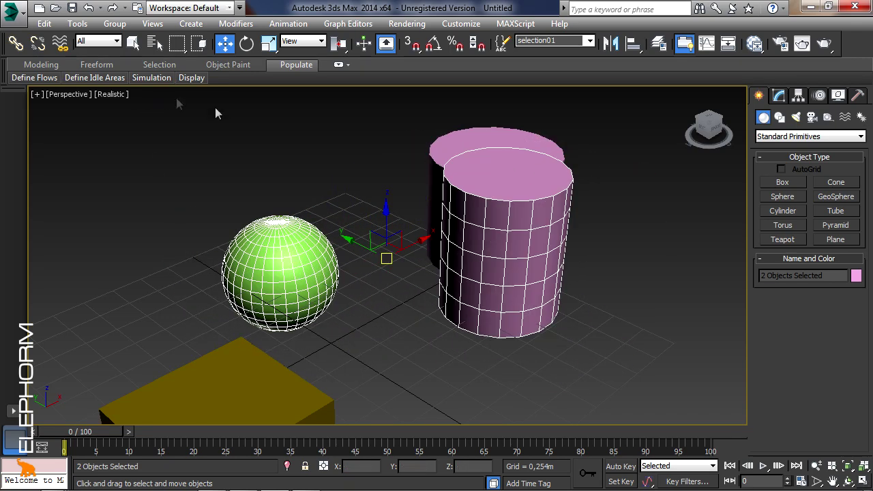
Clear the joint selection and select only the box in the foreground
{"action": "left_click", "coordinate": [419, 330]}
{"action": "left_click", "coordinate": [298, 267]}
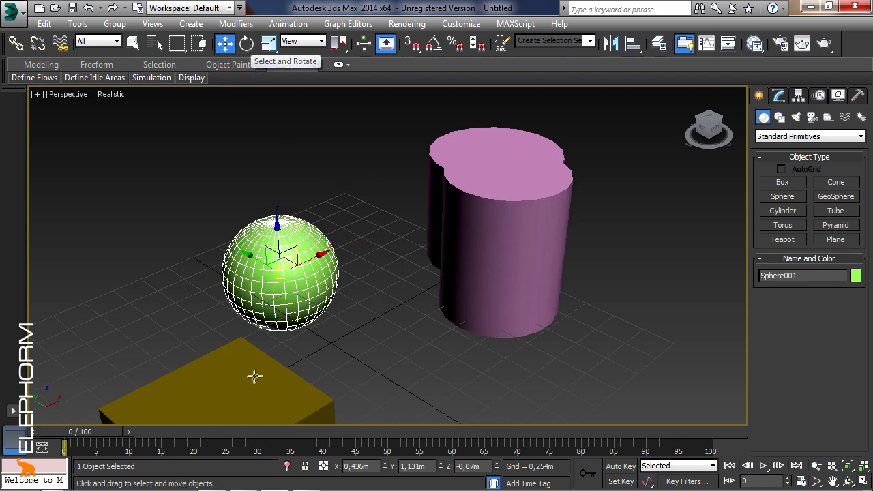
{"action": "middle_click_drag", "start_coordinate": [335, 347], "coordinate": [429, 231]}
{"action": "scroll", "coordinate": [407, 273], "scroll_direction": "down", "scroll_amount": 5}
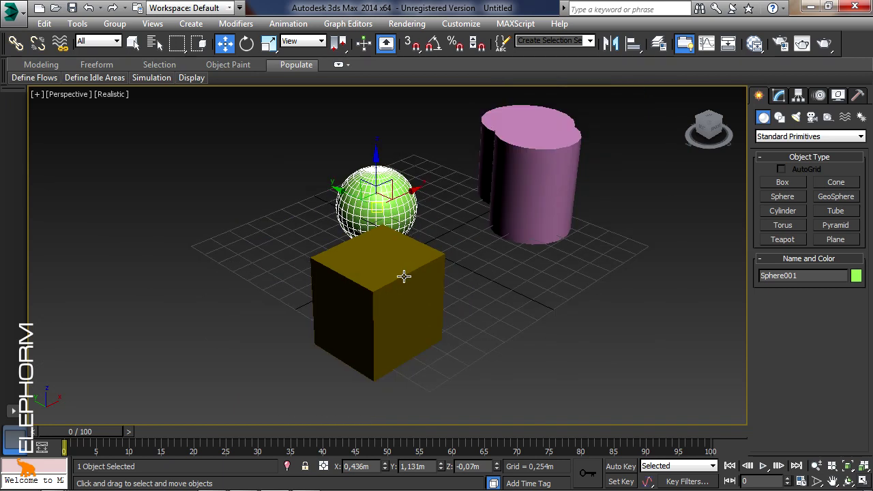
{"action": "middle_click_drag", "start_coordinate": [404, 275], "coordinate": [366, 293]}
{"action": "left_click", "coordinate": [357, 283]}
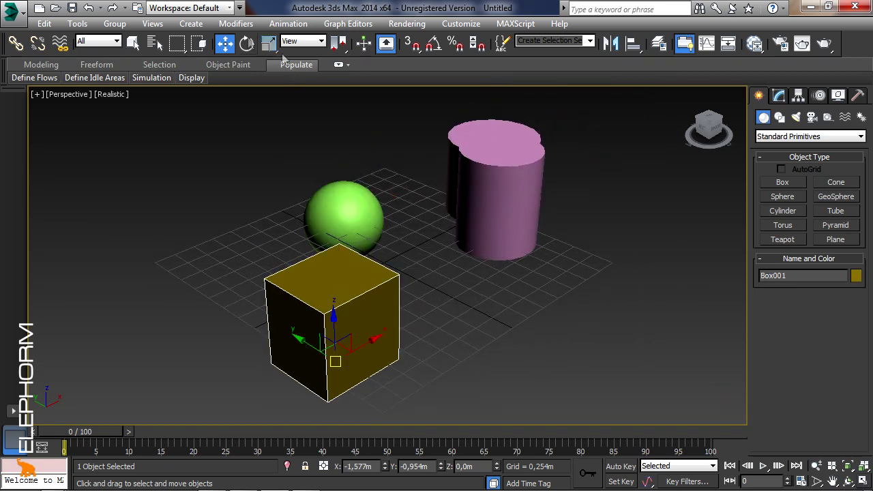
Rotate the box freely about its Z axis, and set its Z rotation to exactly 45 degrees
{"action": "left_click", "coordinate": [247, 43]}
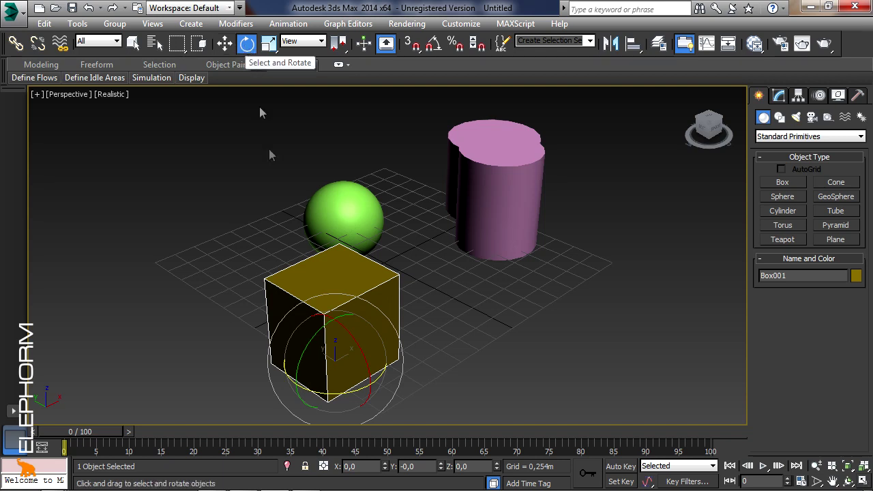
{"action": "left_click_drag", "start_coordinate": [347, 397], "coordinate": [534, 254]}
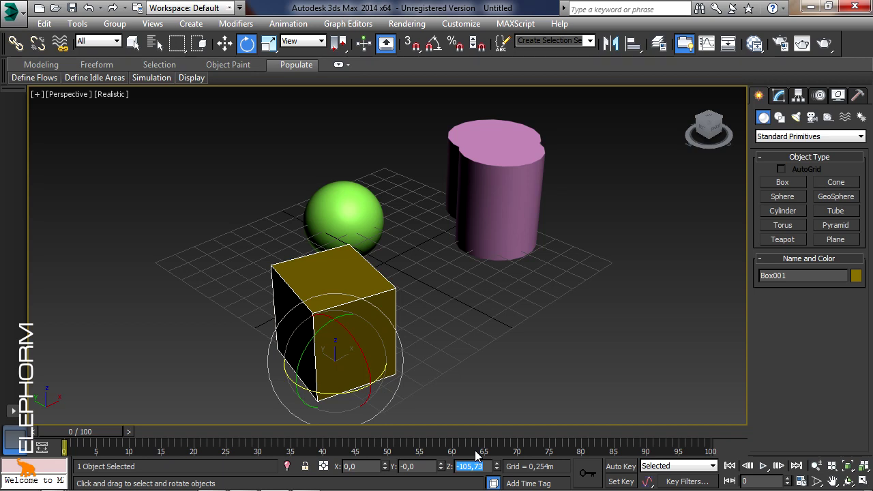
{"action": "key", "text": "Return"}
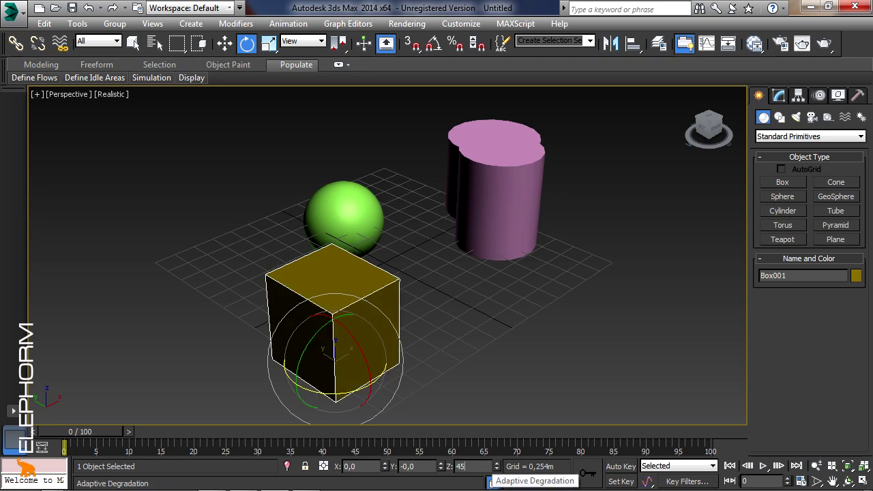
{"action": "type", "text": "45"}
{"action": "key", "text": "Return"}
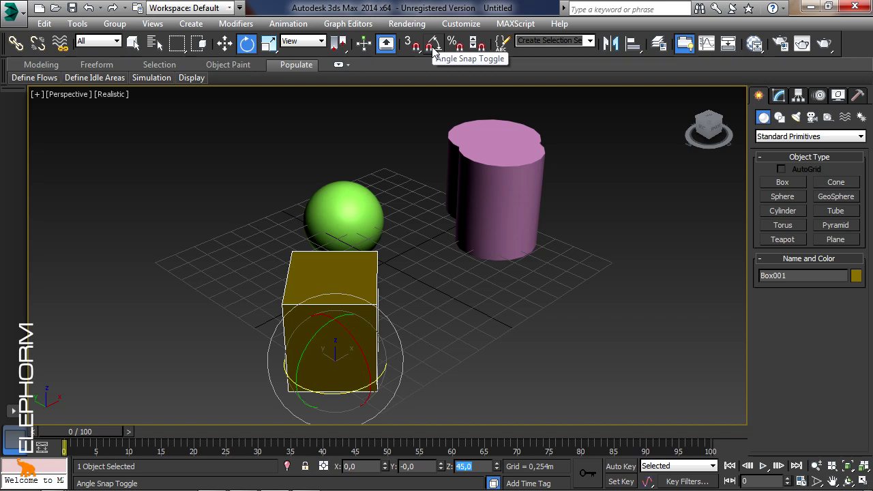
Rotate the box to 15 degrees about Z with angle snap enabled, and turn angle snap off again
{"action": "left_click", "coordinate": [433, 46]}
{"action": "left_click_drag", "start_coordinate": [347, 390], "coordinate": [352, 367]}
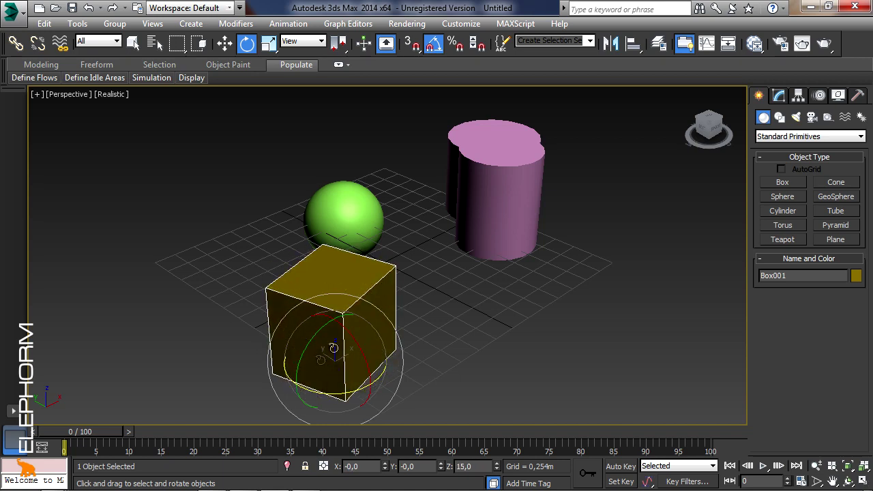
{"action": "left_click", "coordinate": [440, 47]}
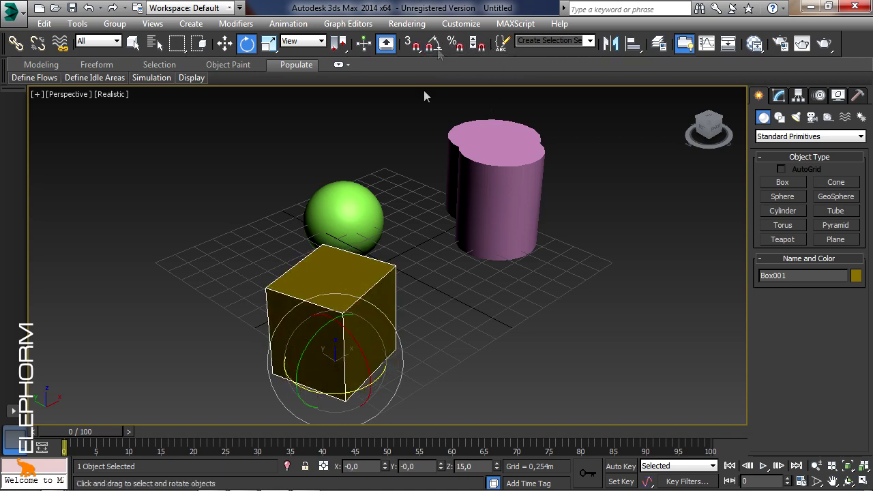
Rotate the box freely about several axes without angle snapping, so that it ends up tilted
{"action": "mouse_move", "coordinate": [368, 341]}
{"action": "left_mouse_down"}
{"action": "mouse_move", "coordinate": [503, 328]}
{"action": "mouse_move", "coordinate": [614, 300]}
{"action": "mouse_move", "coordinate": [815, 296]}
{"action": "mouse_move", "coordinate": [163, 285]}
{"action": "mouse_move", "coordinate": [709, 283]}
{"action": "mouse_move", "coordinate": [74, 277]}
{"action": "mouse_move", "coordinate": [239, 272]}
{"action": "mouse_move", "coordinate": [527, 302]}
{"action": "mouse_move", "coordinate": [475, 324]}
{"action": "left_mouse_up"}
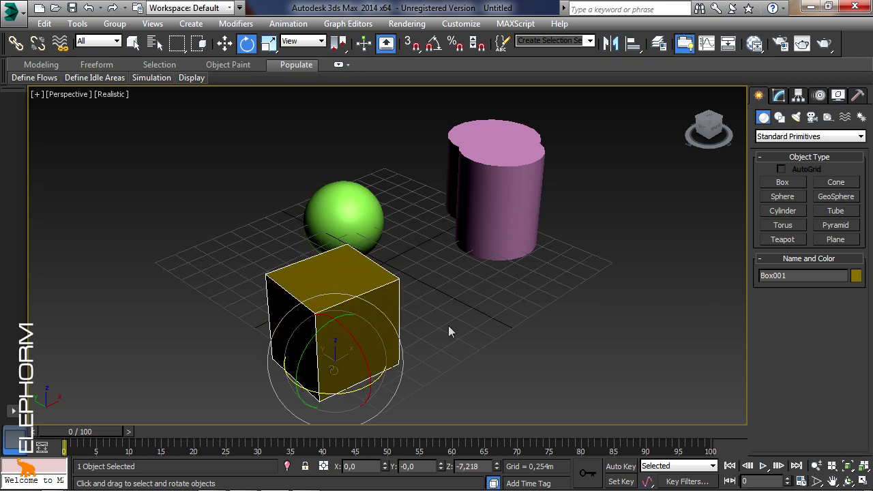
{"action": "left_click_drag", "start_coordinate": [368, 361], "coordinate": [63, 286]}
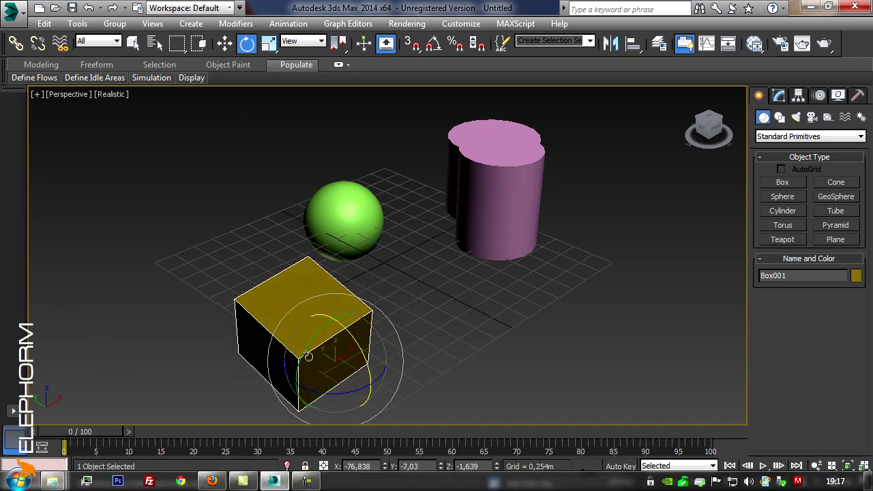
{"action": "left_click_drag", "start_coordinate": [303, 347], "coordinate": [426, 334]}
{"action": "left_click_drag", "start_coordinate": [348, 342], "coordinate": [311, 371]}
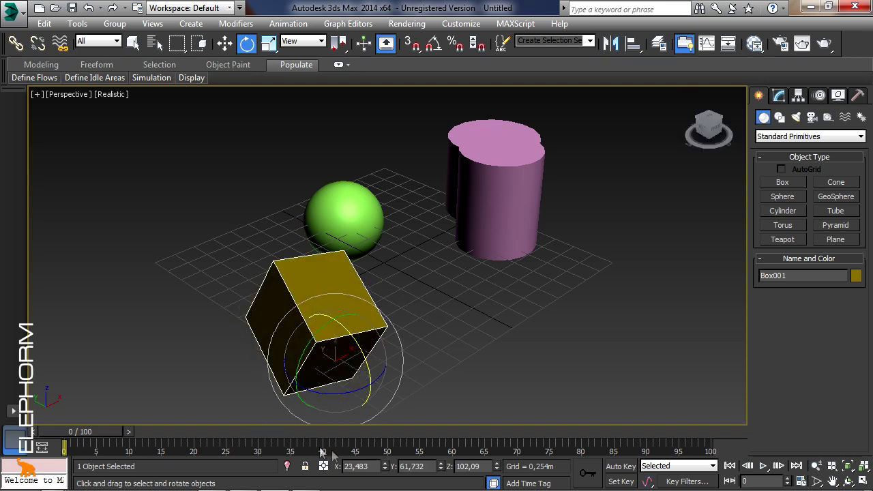
Reset the box's orientation by setting its X, Y and Z rotation values to 0
{"action": "double_click", "coordinate": [368, 467]}
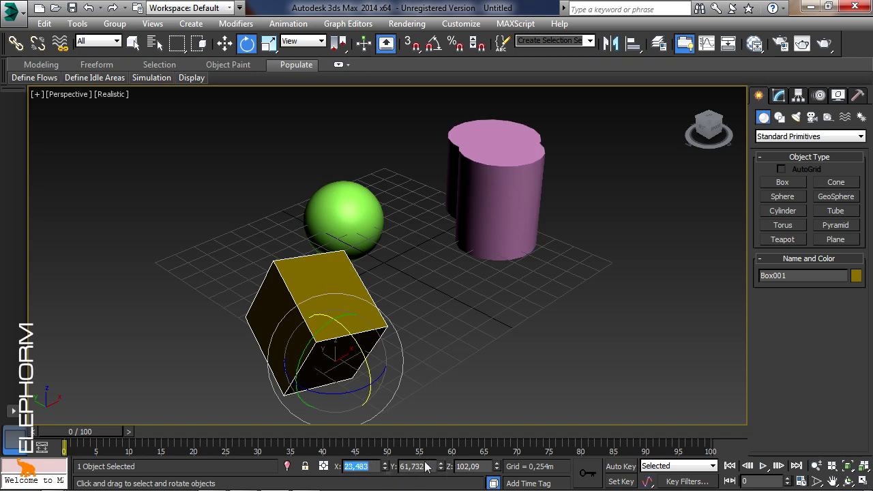
{"action": "type", "text": "0"}
{"action": "key", "text": "Return"}
{"action": "double_click", "coordinate": [401, 467]}
{"action": "type", "text": "0"}
{"action": "key", "text": "Return"}
{"action": "double_click", "coordinate": [486, 468]}
{"action": "type", "text": "0"}
{"action": "key", "text": "Return"}
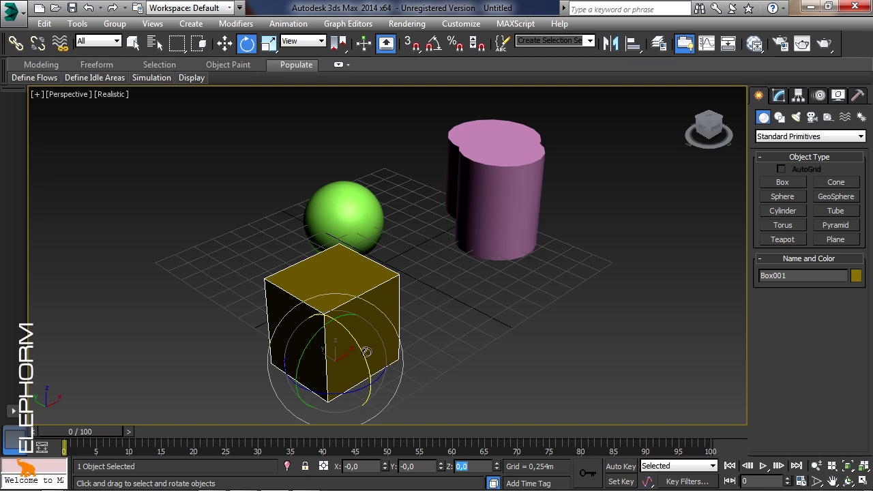
{"action": "left_click", "coordinate": [364, 468]}
Try to stretch the box along only its Y axis to about 243.5 percent with the Scale tool
{"action": "left_click", "coordinate": [270, 45]}
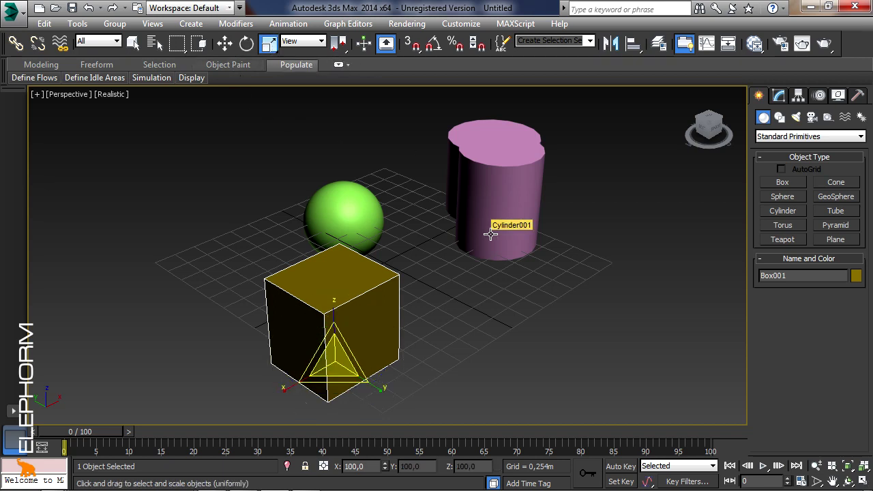
{"action": "left_click_drag", "start_coordinate": [380, 390], "coordinate": [438, 419]}
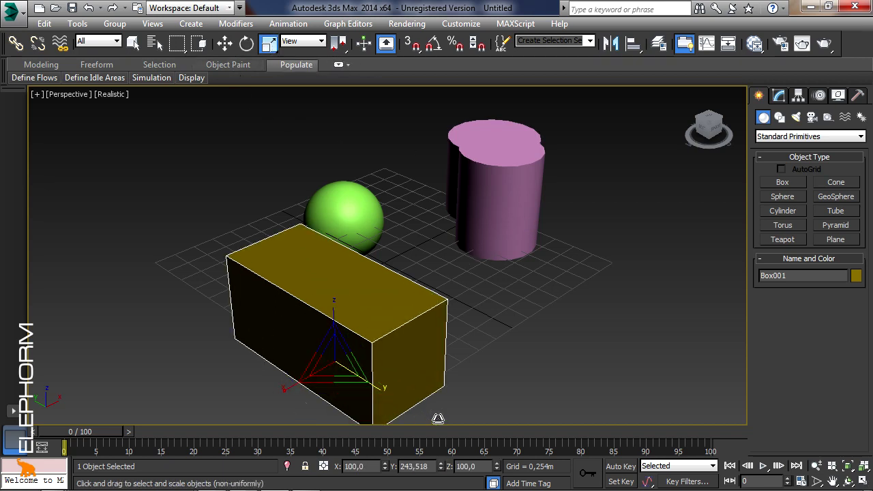
{"action": "right_click", "coordinate": [438, 418]}
Select the sphere and scale it uniformly on all axes to about 107.74 percent, undoing any excess scaling
{"action": "left_click", "coordinate": [333, 205]}
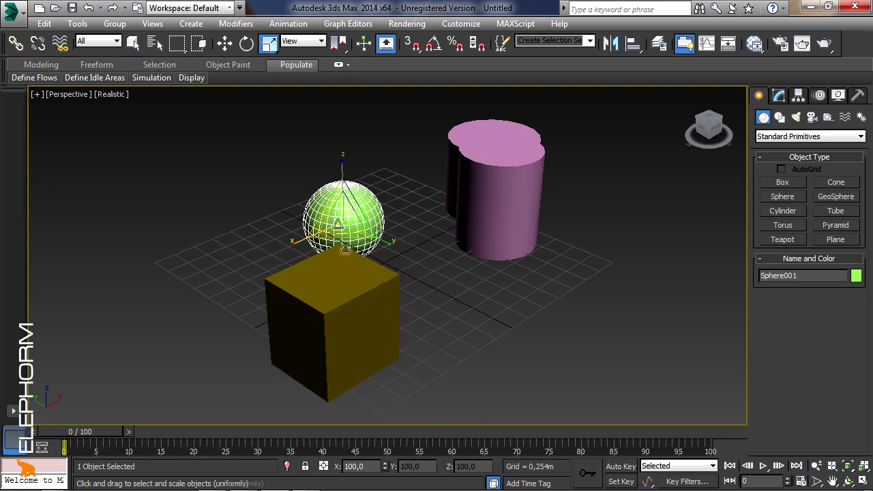
{"action": "scroll", "coordinate": [355, 361], "scroll_direction": "up", "scroll_amount": 4}
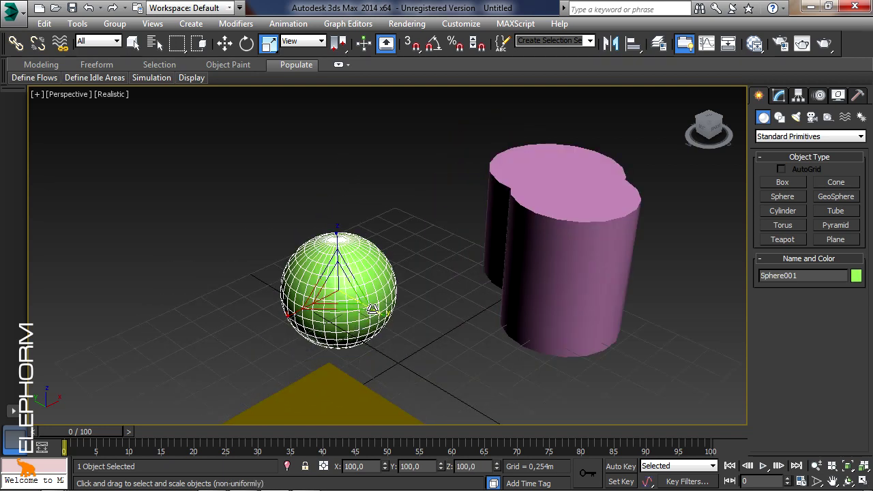
{"action": "left_click_drag", "start_coordinate": [339, 288], "coordinate": [469, 371]}
{"action": "key", "text": "ctrl+z"}
{"action": "key", "text": "ctrl+z"}
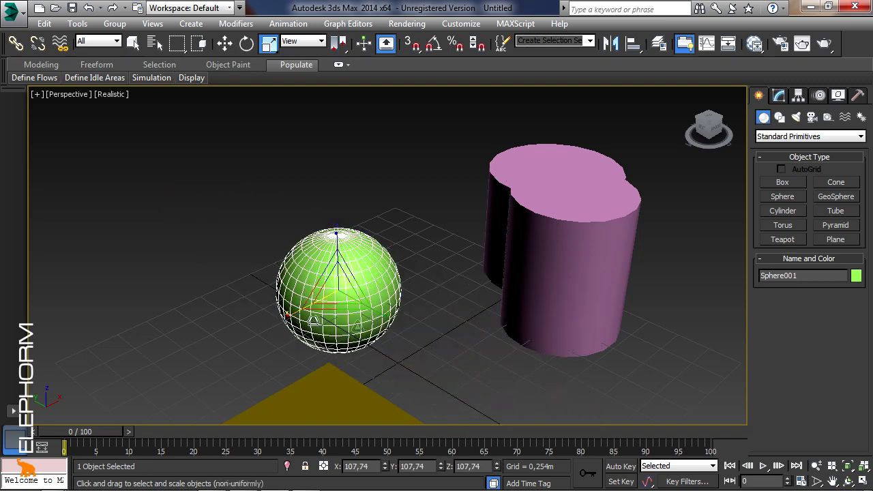
Try scaling the sphere along X and along Z separately, undoing each stretch and keeping the Scale tool active
{"action": "left_click_drag", "start_coordinate": [294, 318], "coordinate": [164, 352]}
{"action": "key", "text": "ctrl+z"}
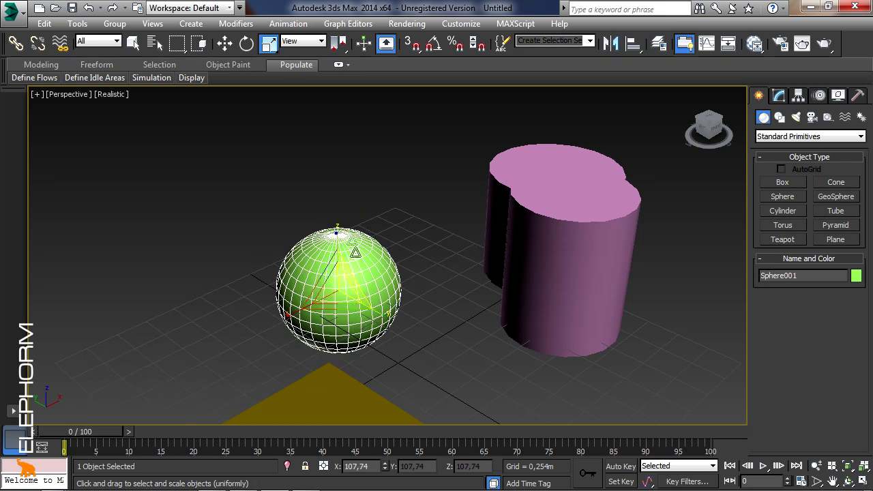
{"action": "left_click_drag", "start_coordinate": [335, 234], "coordinate": [353, 143]}
{"action": "key", "text": "ctrl+z"}
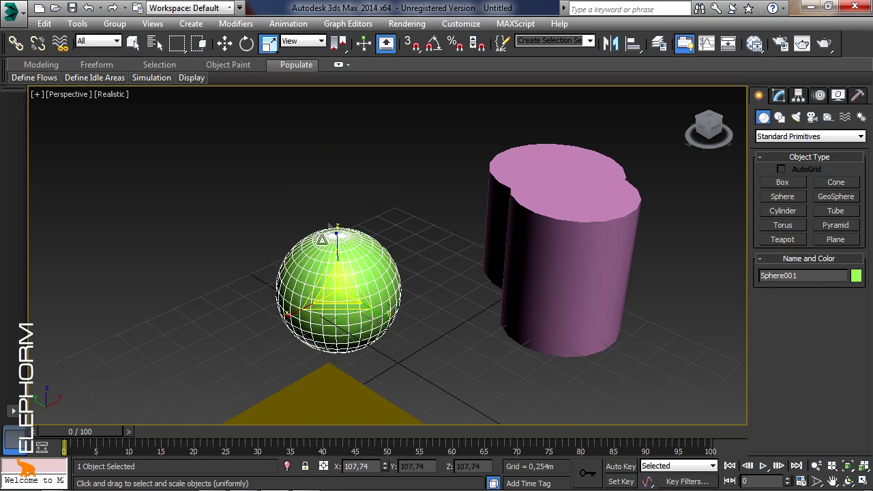
{"action": "left_click", "coordinate": [269, 43]}
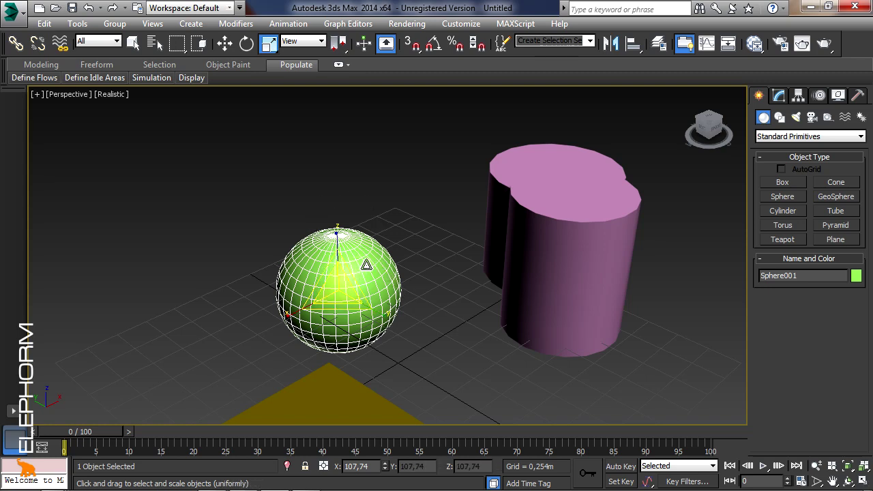
Flatten the sphere to a size of 20 along Z with the Transform Toolbox, and close the toolbox
{"action": "left_click", "coordinate": [43, 24]}
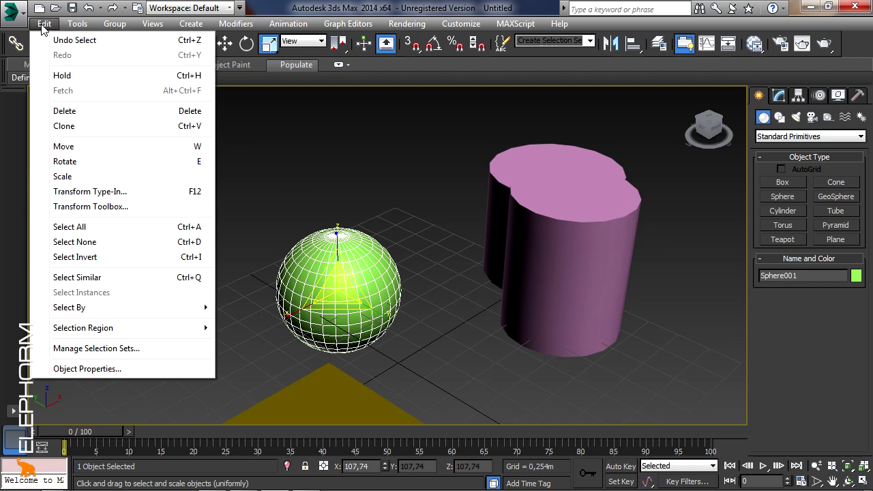
{"action": "left_click", "coordinate": [115, 207]}
{"action": "left_click_drag", "start_coordinate": [167, 258], "coordinate": [165, 149]}
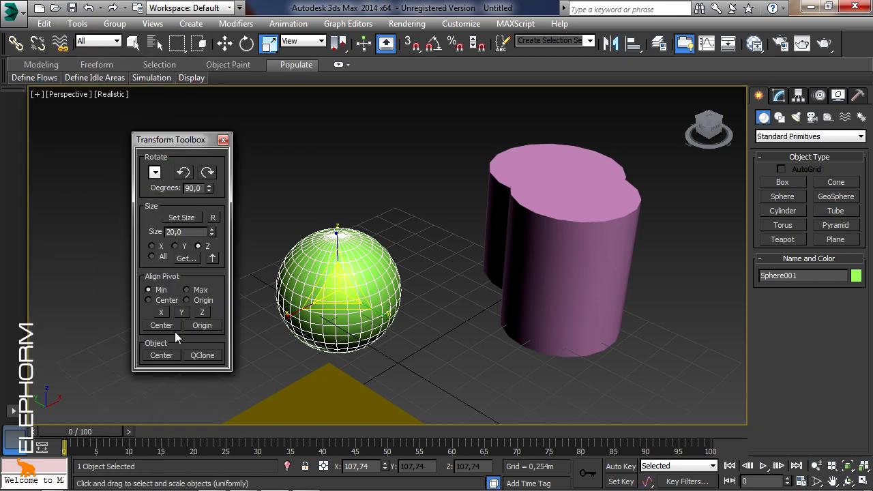
{"action": "left_click_drag", "start_coordinate": [211, 232], "coordinate": [214, 260]}
{"action": "left_click", "coordinate": [181, 217]}
{"action": "left_click_drag", "start_coordinate": [212, 233], "coordinate": [162, 233]}
{"action": "type", "text": "20"}
{"action": "key", "text": "Return"}
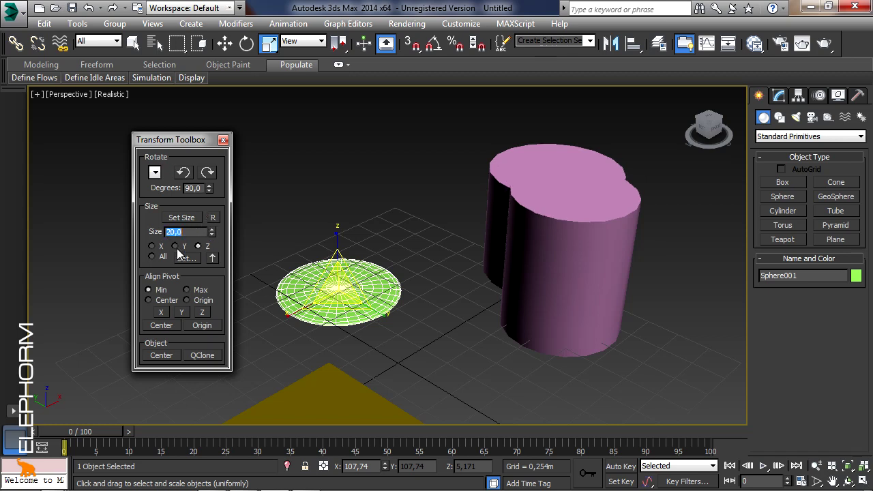
{"action": "left_click", "coordinate": [185, 218]}
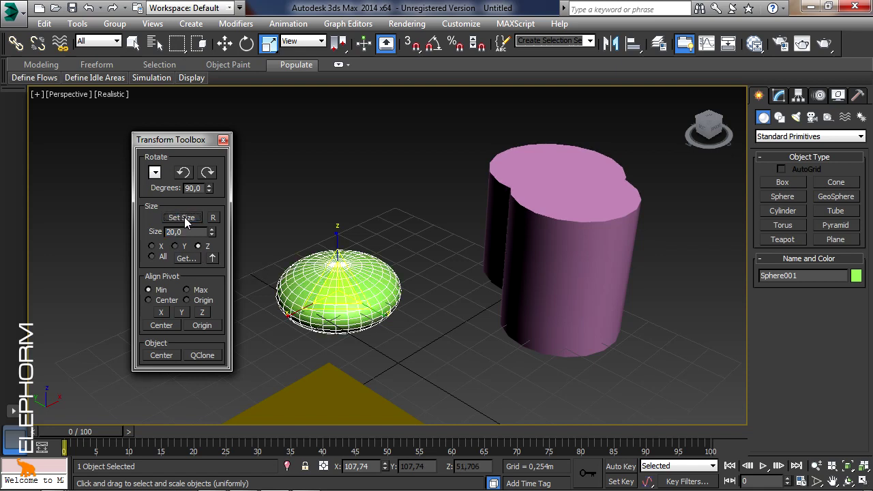
{"action": "left_click_drag", "start_coordinate": [190, 140], "coordinate": [213, 138]}
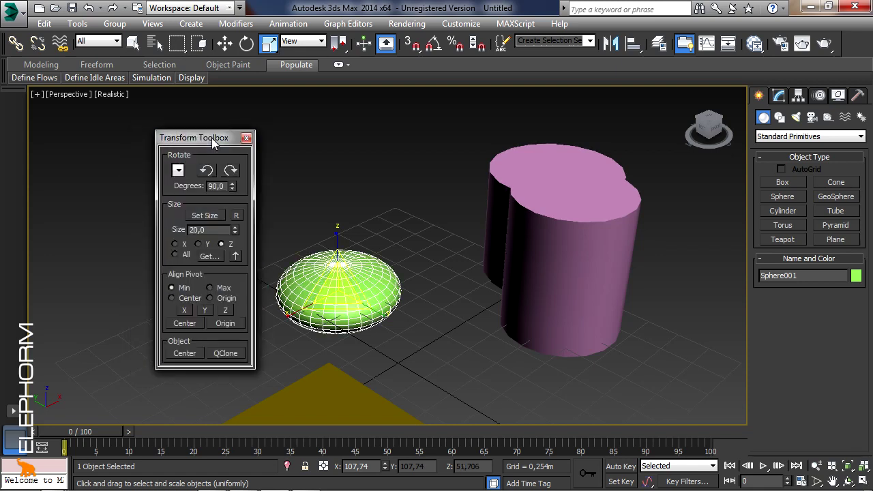
{"action": "left_click", "coordinate": [246, 138]}
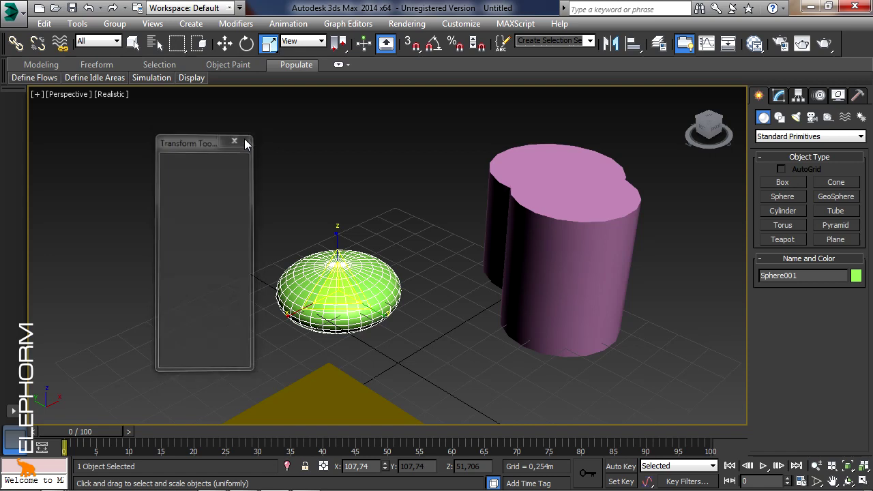
Load the Rescale World Units utility from the list of additional utilities
{"action": "left_click", "coordinate": [858, 96]}
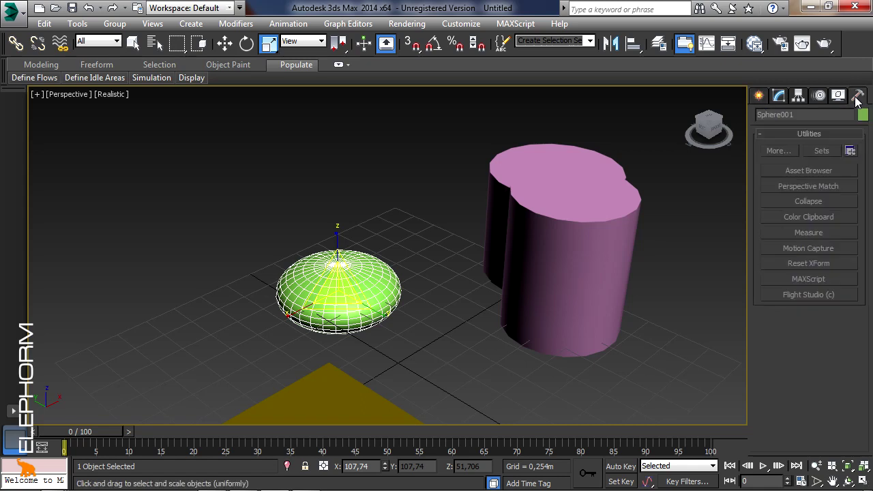
{"action": "left_click", "coordinate": [785, 152]}
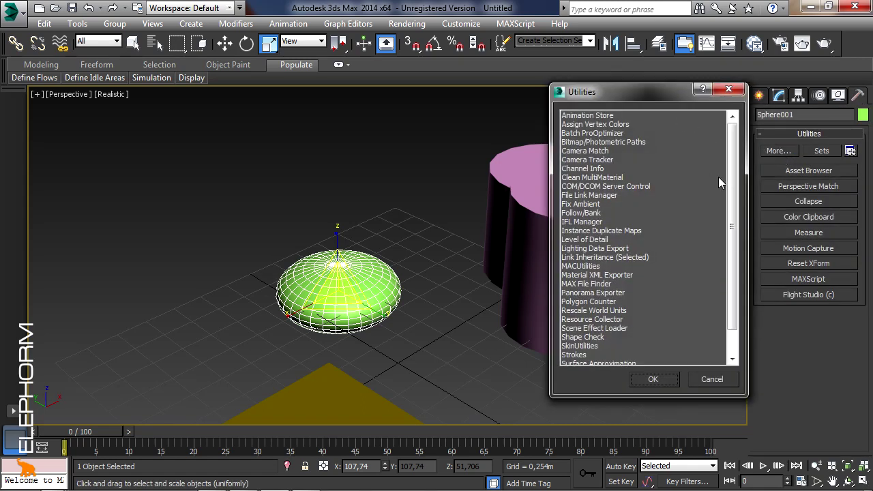
{"action": "left_click_drag", "start_coordinate": [728, 189], "coordinate": [736, 266]}
{"action": "scroll", "coordinate": [735, 245], "scroll_direction": "up", "scroll_amount": 1}
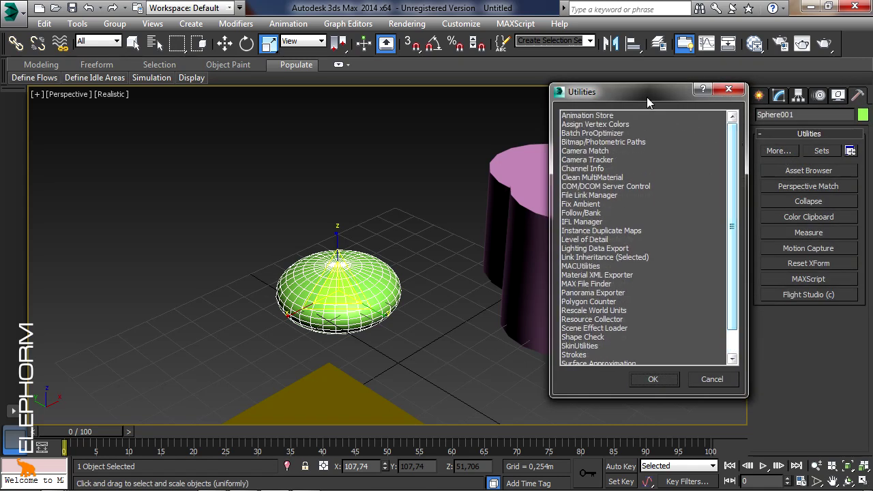
{"action": "left_click_drag", "start_coordinate": [647, 81], "coordinate": [647, 49]}
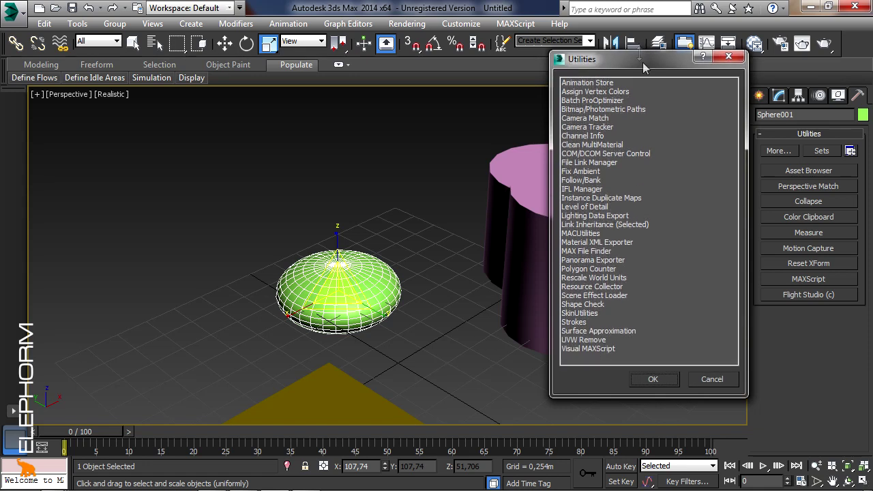
{"action": "left_click", "coordinate": [619, 280]}
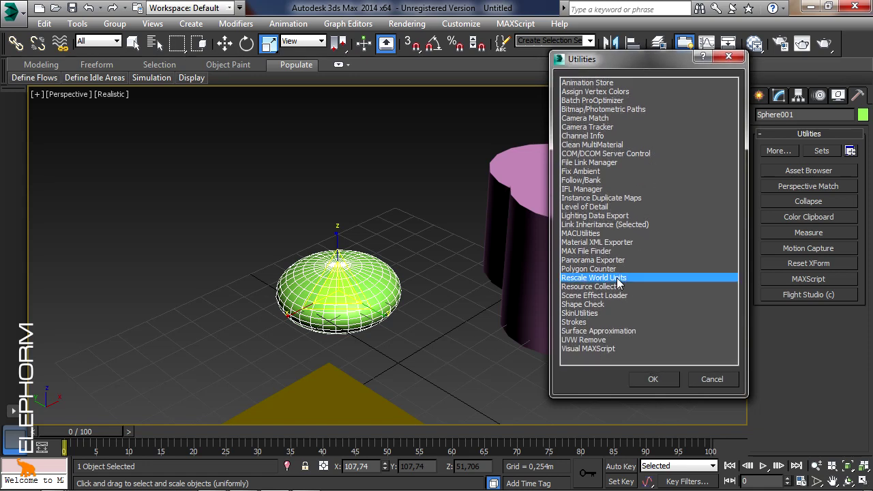
{"action": "left_click", "coordinate": [650, 379]}
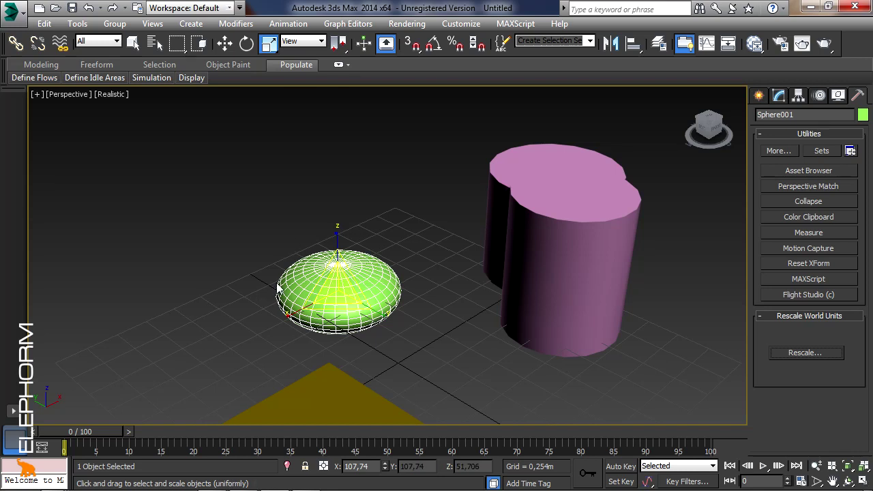
Enlarge the entire scene with Rescale World Units by raising the scale factor above 1
{"action": "left_click", "coordinate": [787, 355]}
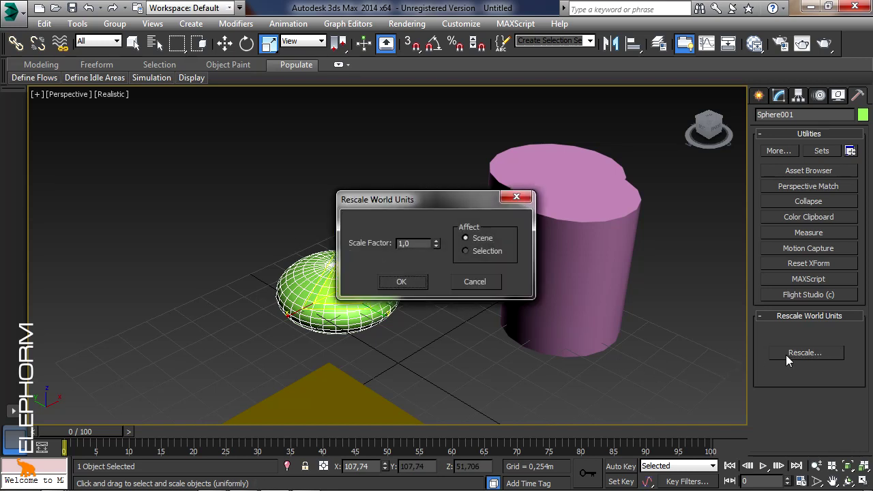
{"action": "left_click_drag", "start_coordinate": [436, 243], "coordinate": [437, 231]}
{"action": "left_click", "coordinate": [404, 283]}
{"action": "scroll", "coordinate": [365, 282], "scroll_direction": "down", "scroll_amount": 5}
{"action": "scroll", "coordinate": [365, 282], "scroll_direction": "up", "scroll_amount": 1}
{"action": "scroll", "coordinate": [612, 341], "scroll_direction": "down", "scroll_amount": 3}
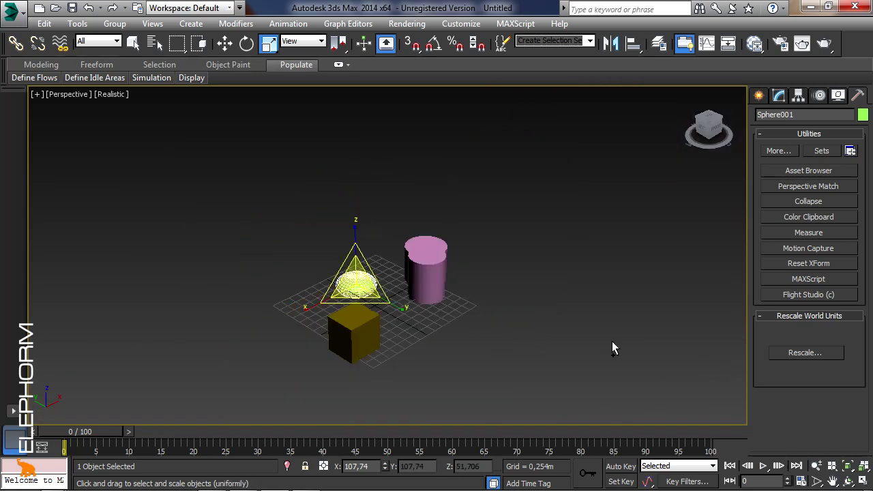
{"action": "scroll", "coordinate": [379, 299], "scroll_direction": "up", "scroll_amount": 2}
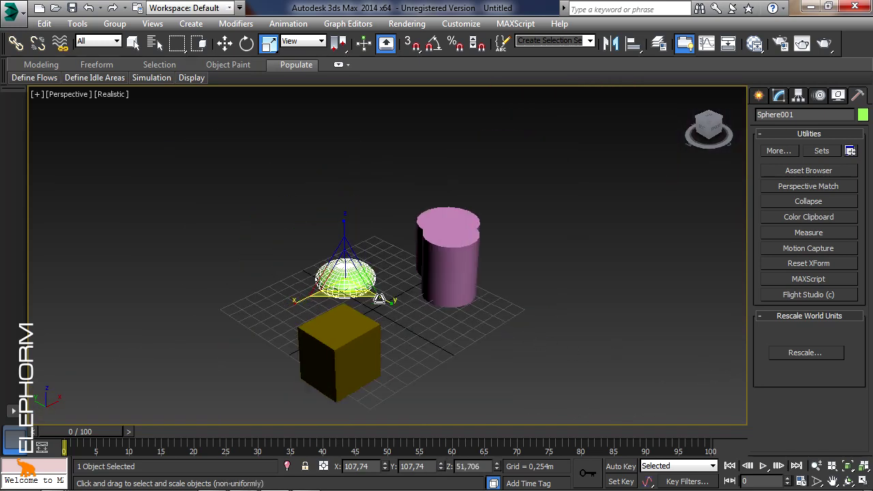
Enlarge only the selected sphere by applying Rescale World Units to the selection
{"action": "left_click", "coordinate": [810, 355]}
{"action": "left_click", "coordinate": [481, 253]}
{"action": "left_click", "coordinate": [415, 282]}
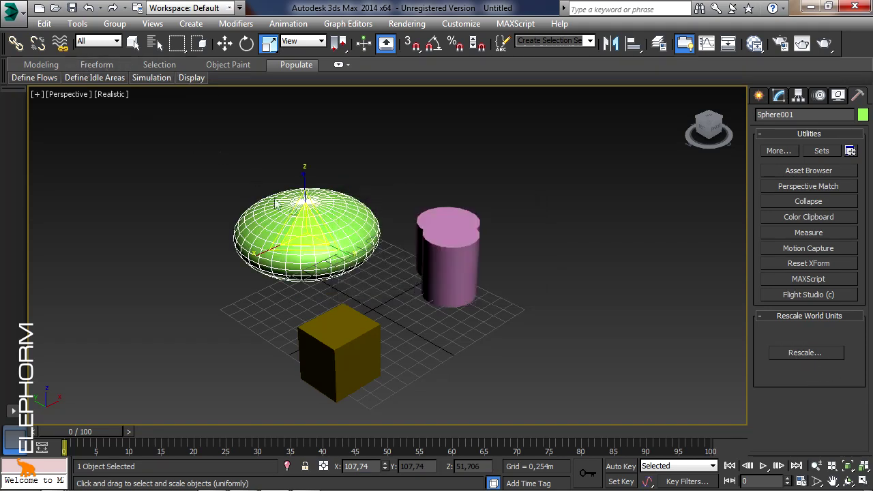
Switch to the Move tool, select the rear cylinder and toggle the display of its transform gizmo
{"action": "left_click", "coordinate": [225, 43]}
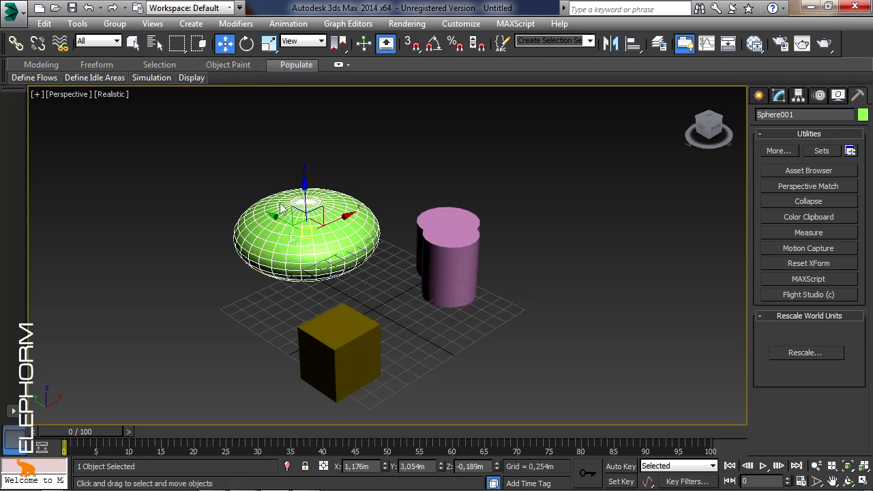
{"action": "left_click", "coordinate": [338, 349]}
{"action": "left_click", "coordinate": [349, 231]}
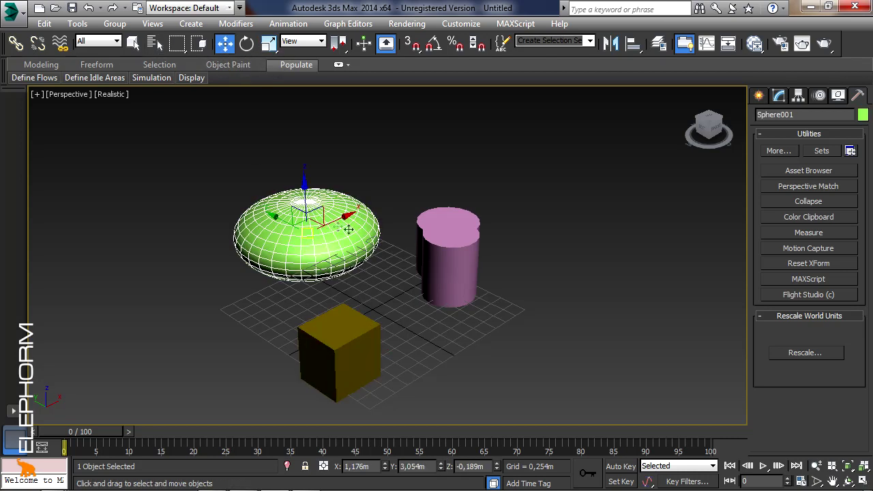
{"action": "left_click", "coordinate": [429, 253]}
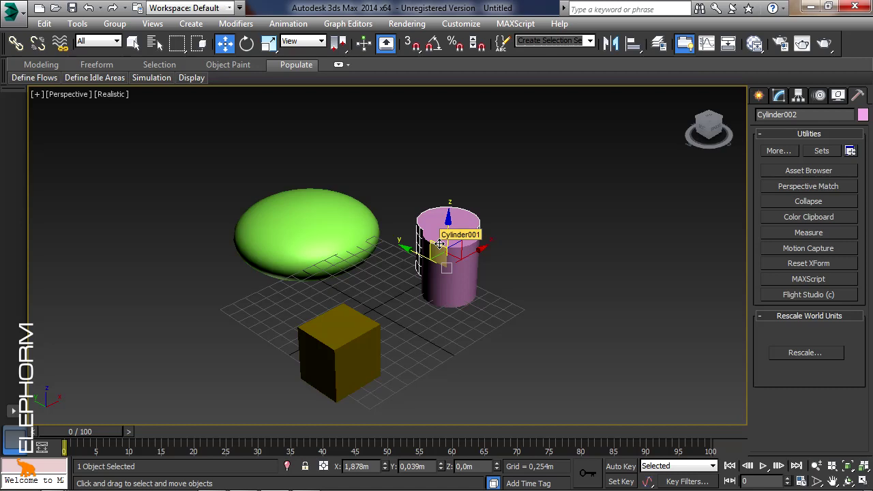
{"action": "key", "text": "ctrl+shift+x"}
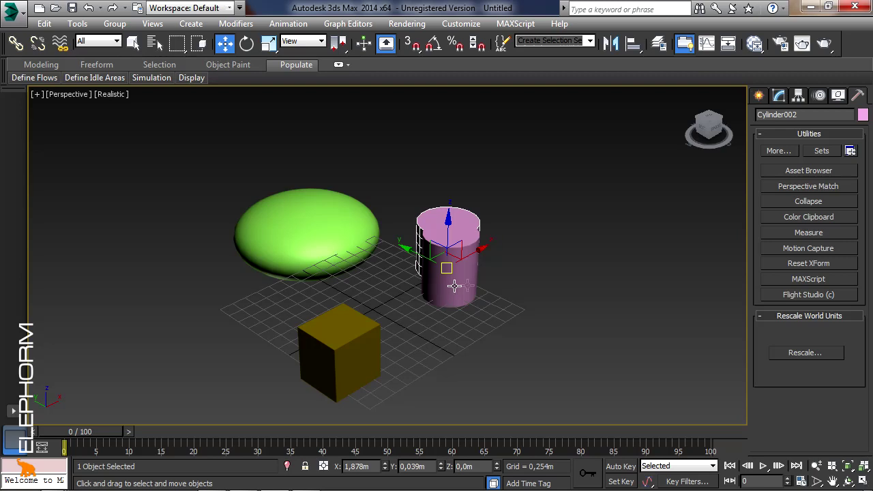
Review the transform gizmo display and size settings in the program preferences
{"action": "left_click", "coordinate": [461, 23]}
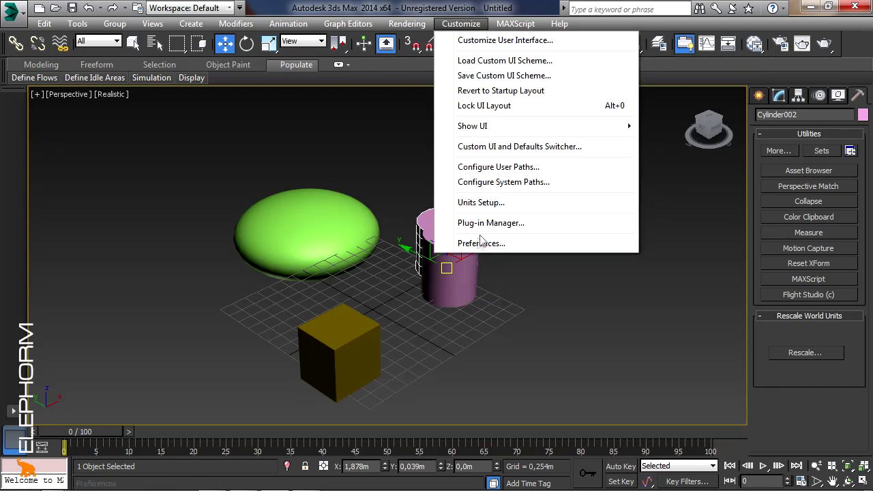
{"action": "left_click", "coordinate": [481, 243]}
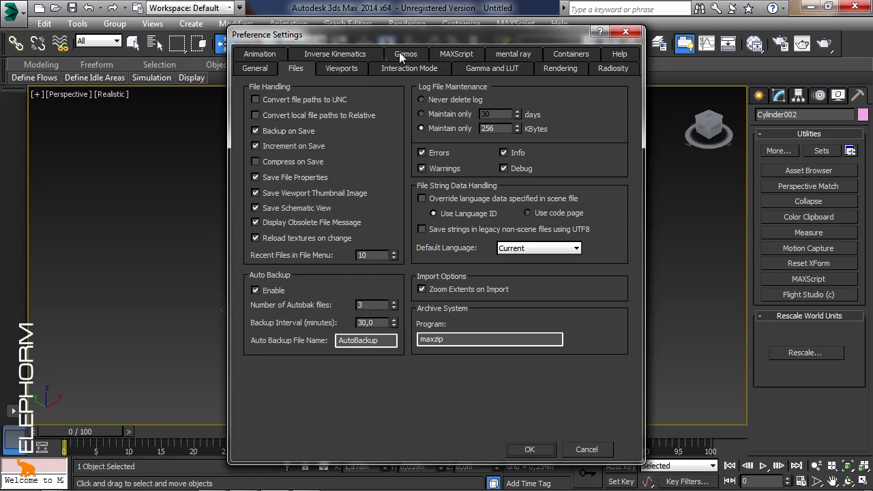
{"action": "left_click", "coordinate": [402, 53]}
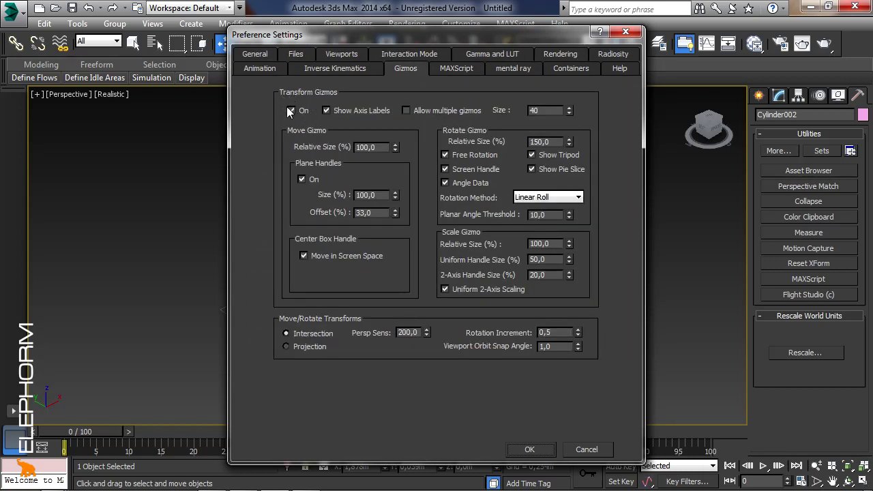
{"action": "left_click", "coordinate": [525, 445]}
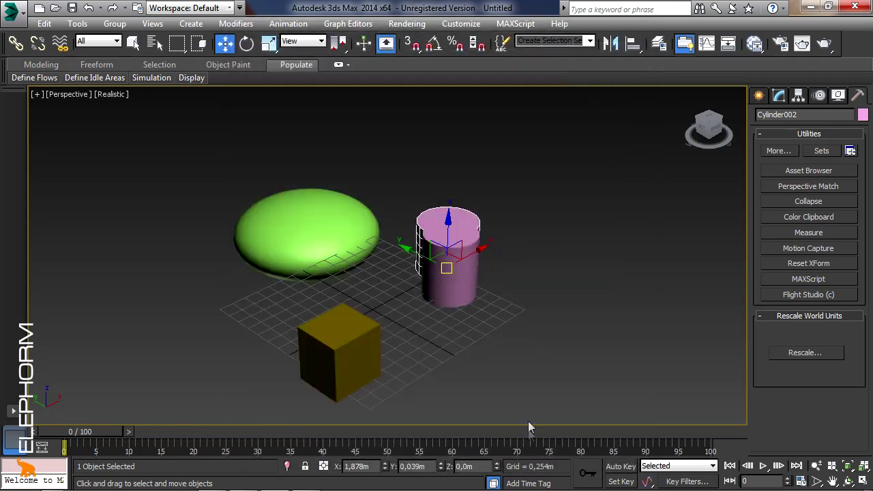